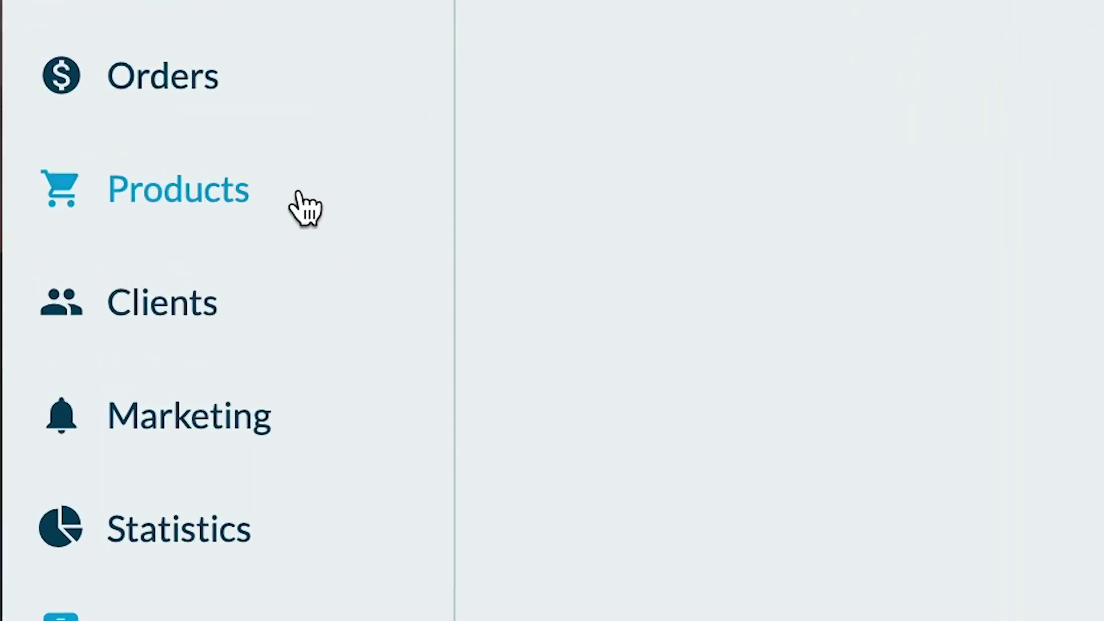
- Open a blank New product form from the Products section
click(271, 191)
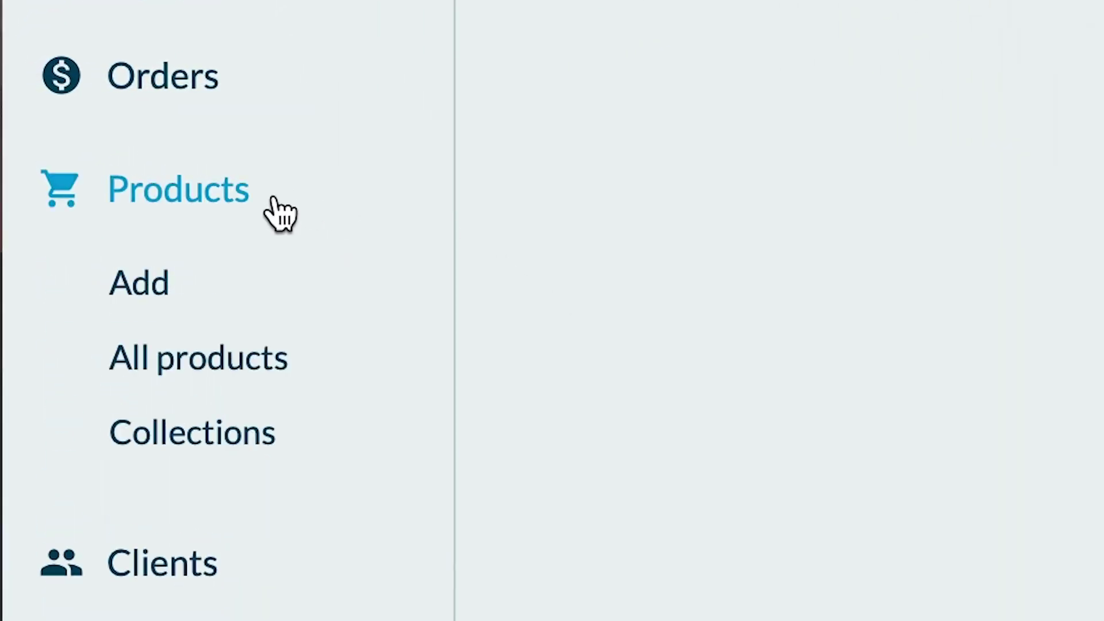
click(244, 292)
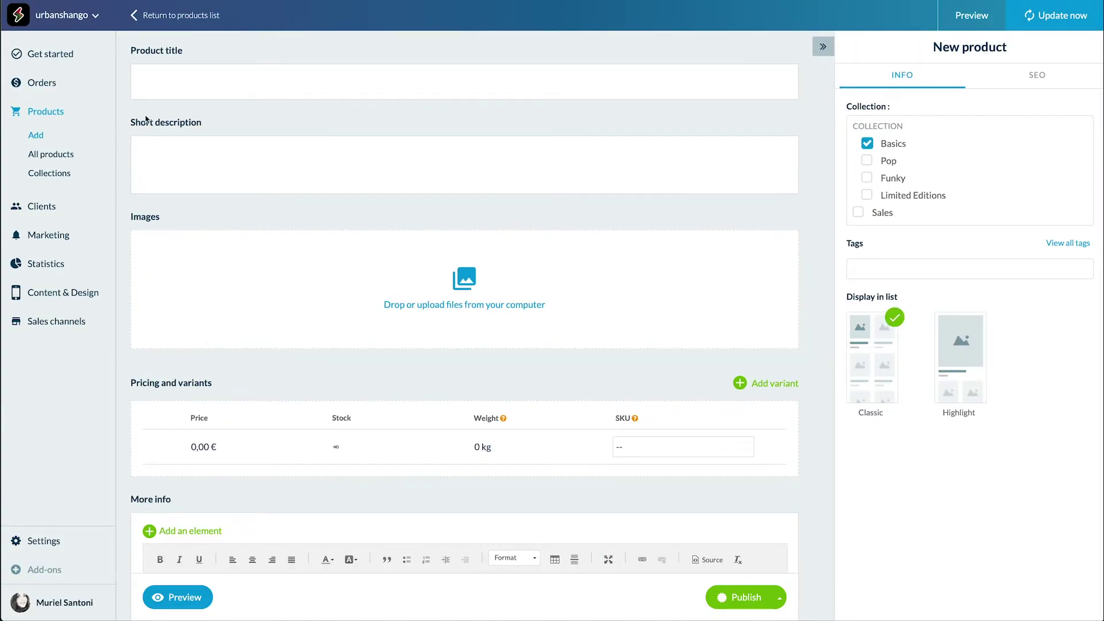
- Title the product 'Basic Nude'
click(152, 83)
text(Basic Nude)
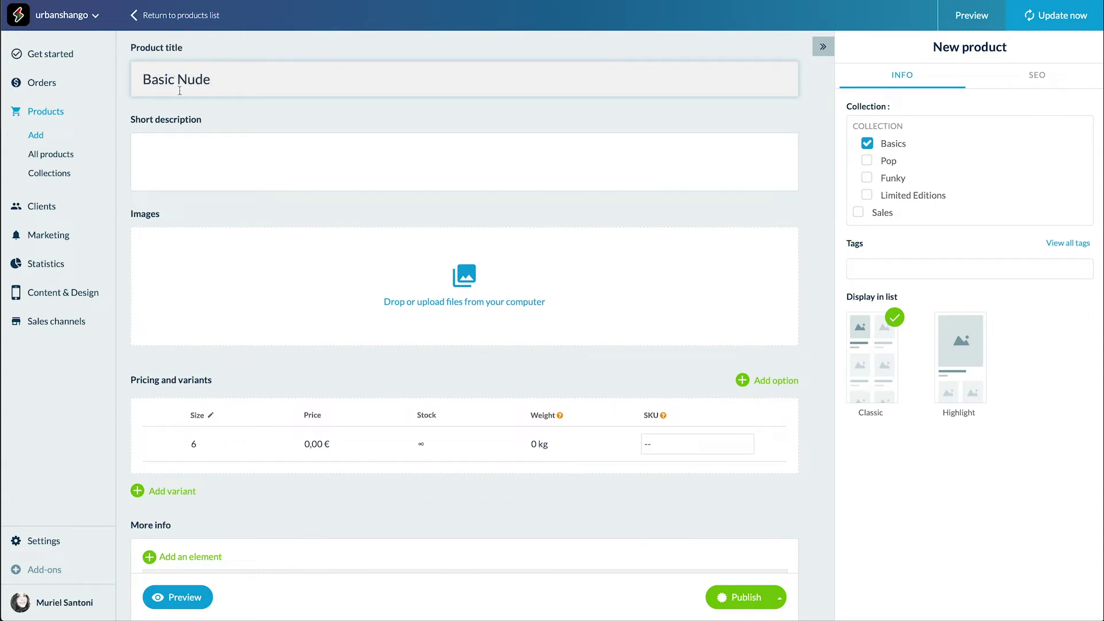
click(212, 118)
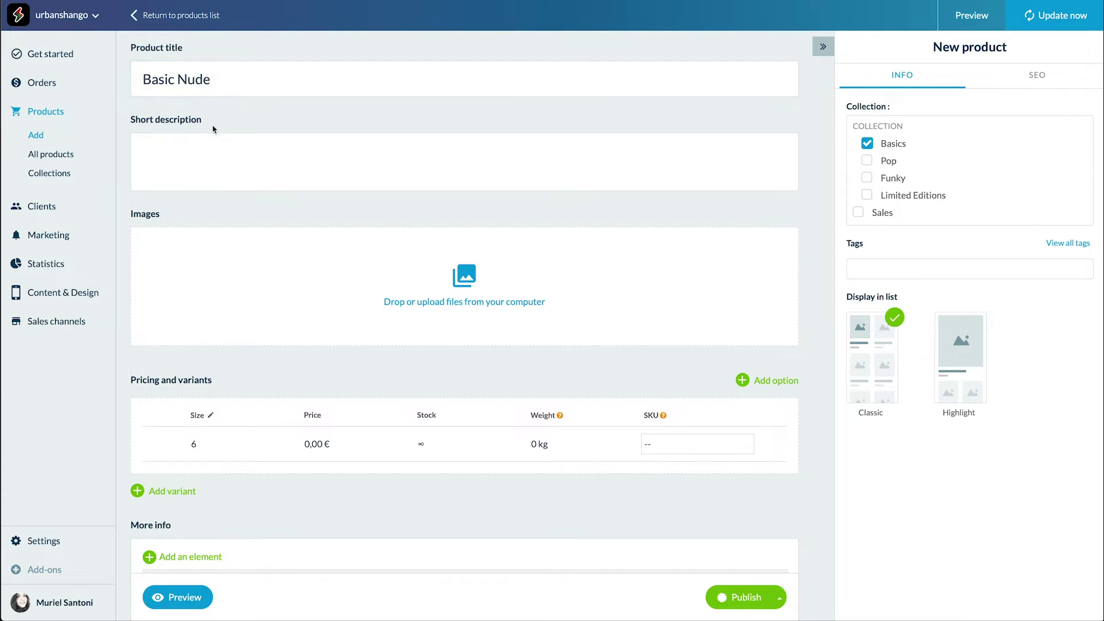
- Paste 'Leather sneaker, soft pink color.' as the short description
click(185, 151)
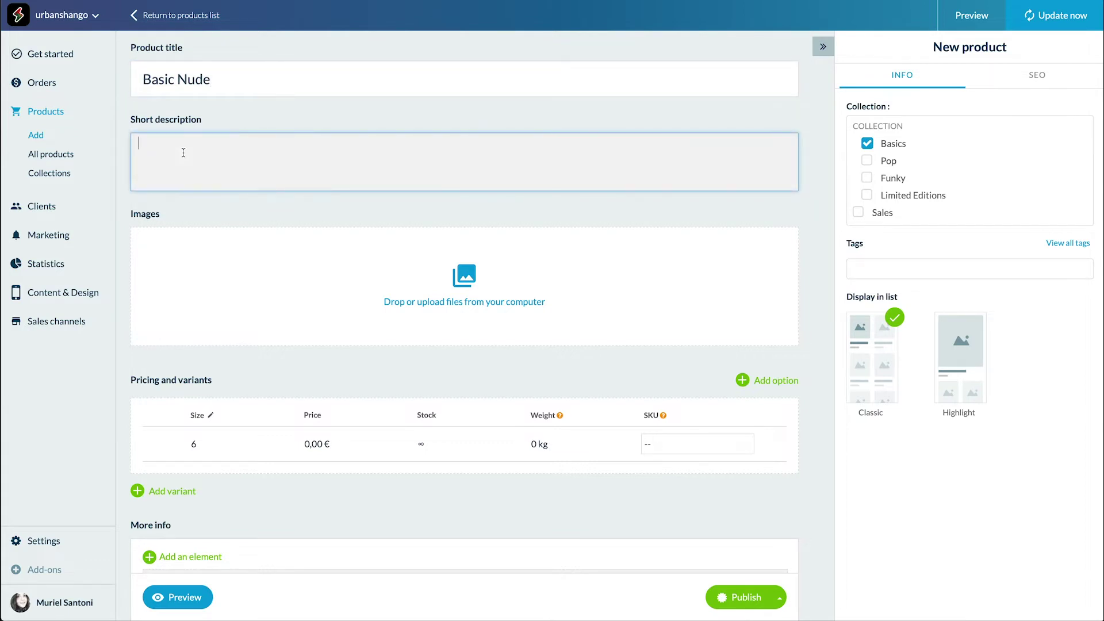
text(Leather sneaker, soft pink color.)
scroll(210, 212, down, 1)
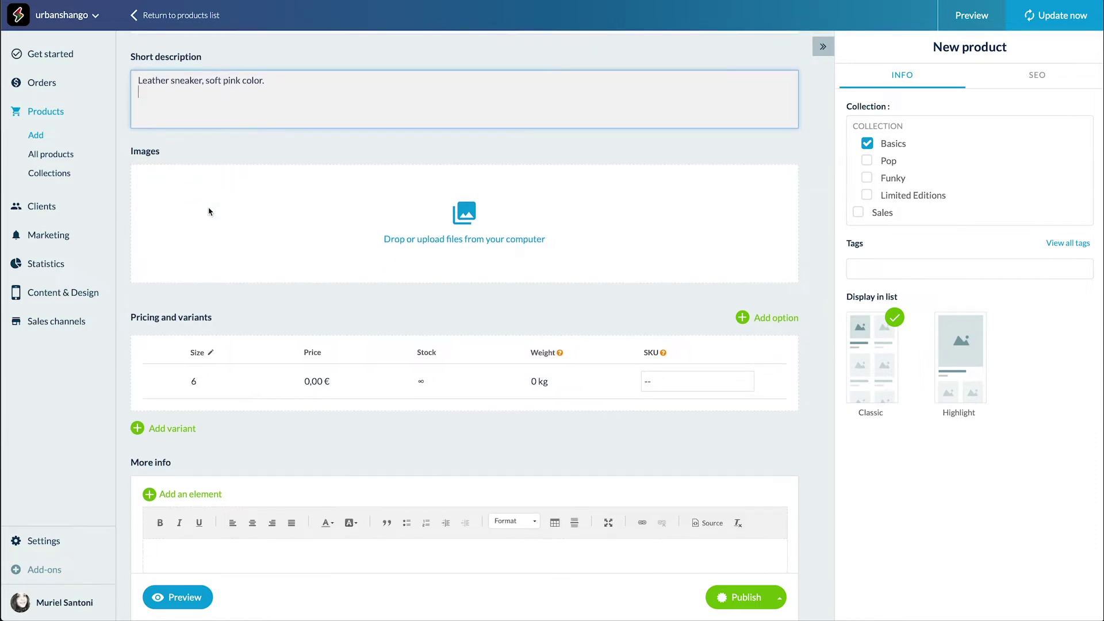
- Add three pink sneaker photos and move the side-view shot into the first slot
drag(1101, 270, 490, 210)
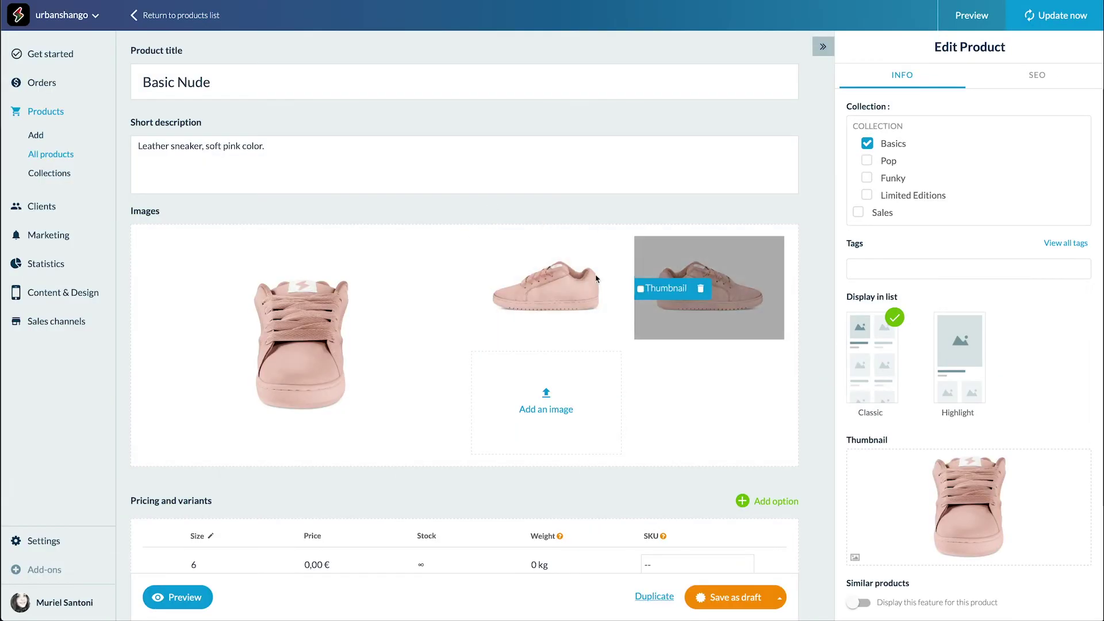
drag(723, 274, 152, 351)
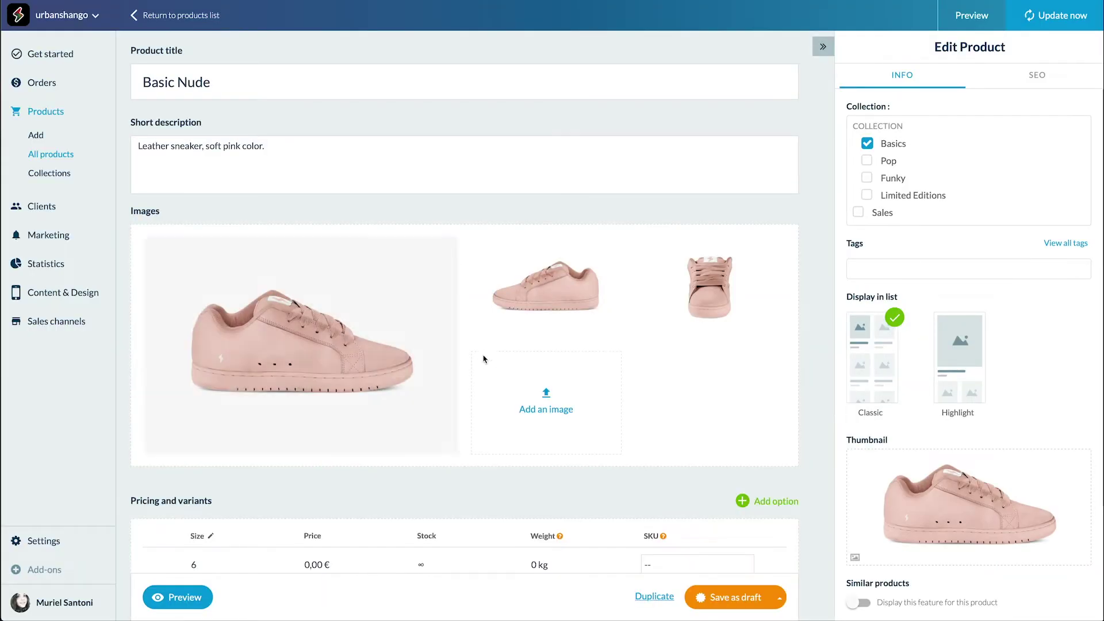
scroll(469, 348, down, 5)
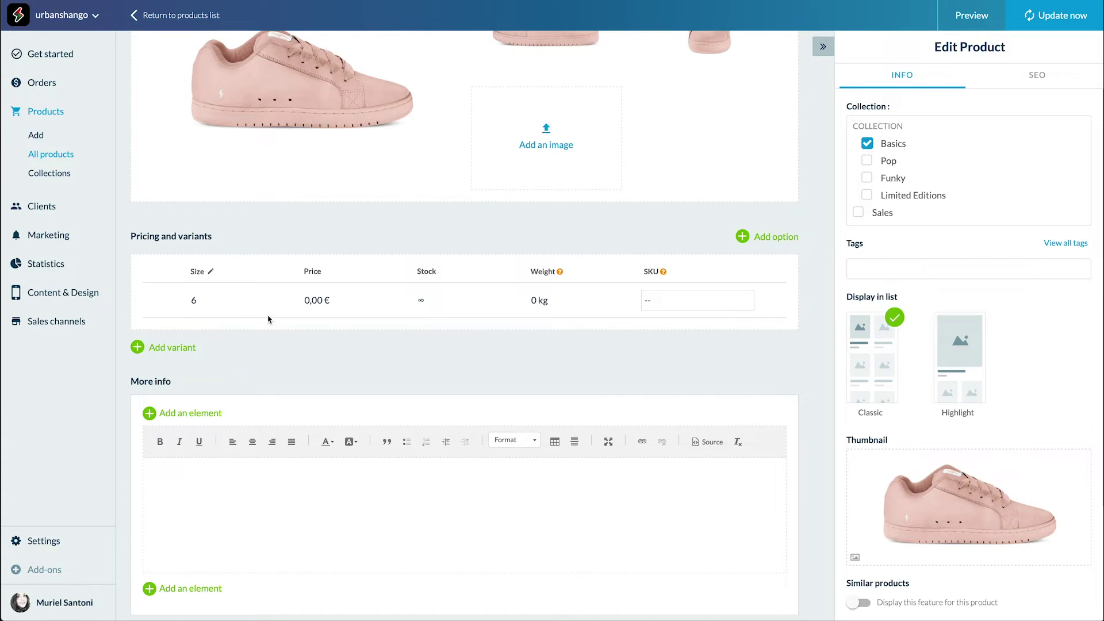
- Set the size 6 variant's price to 79,90 € and a limited stock of 100
click(321, 302)
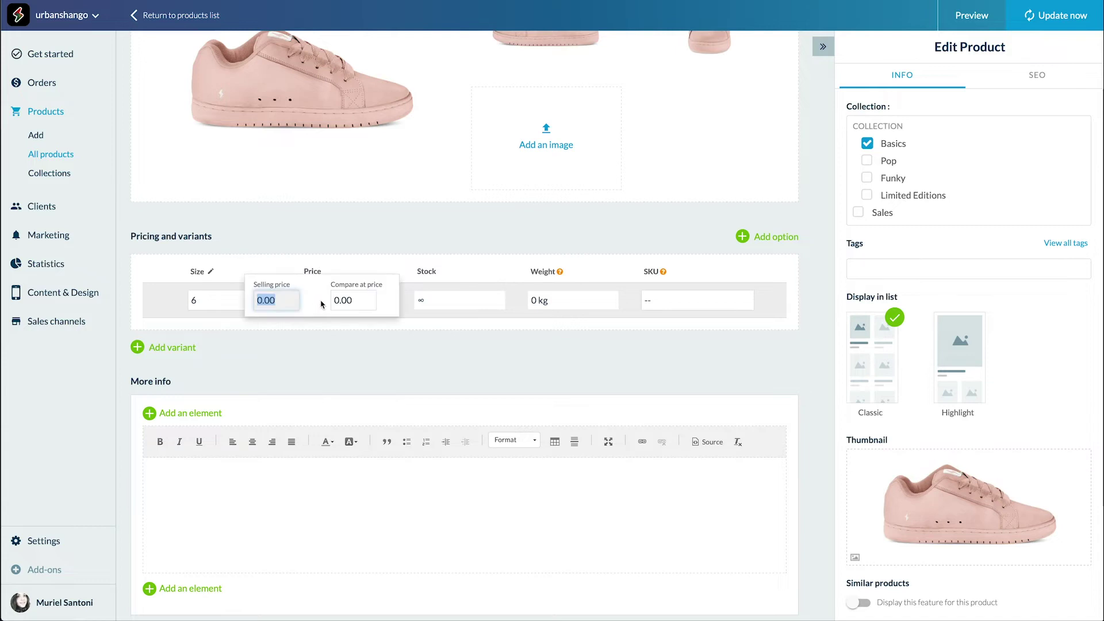
text(79,90)
key(Return)
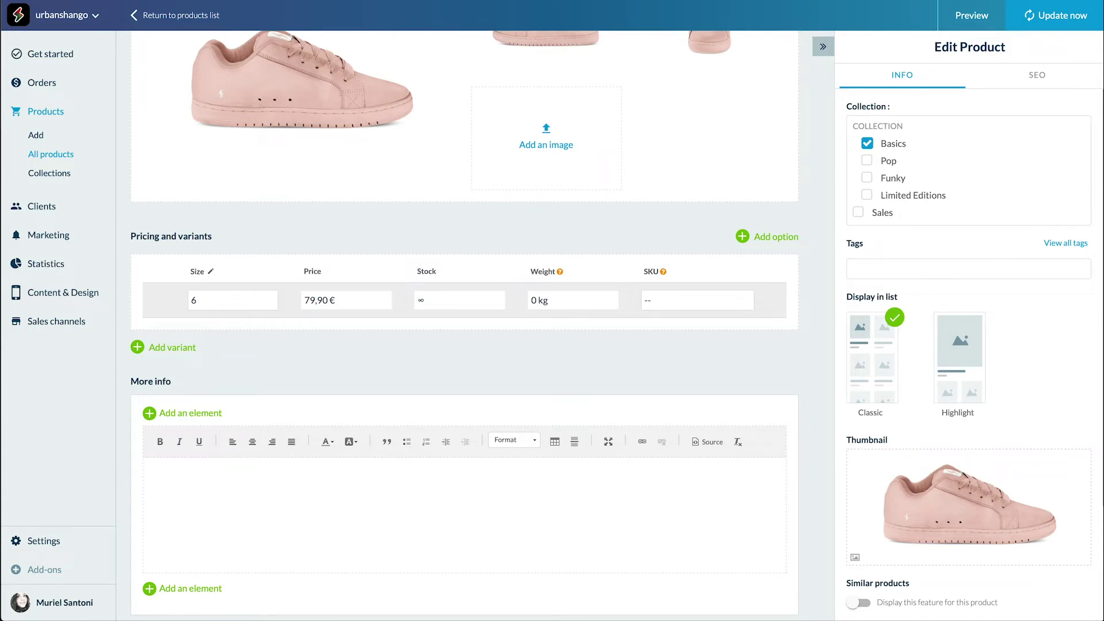
click(437, 305)
click(472, 300)
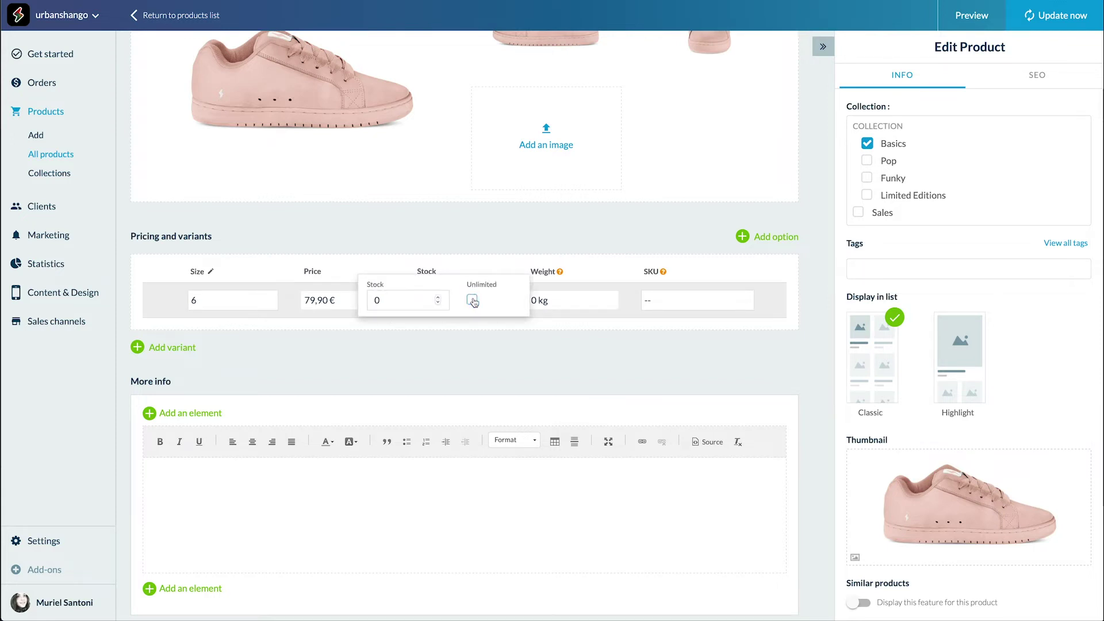
double_click(409, 299)
text(100)
key(Return)
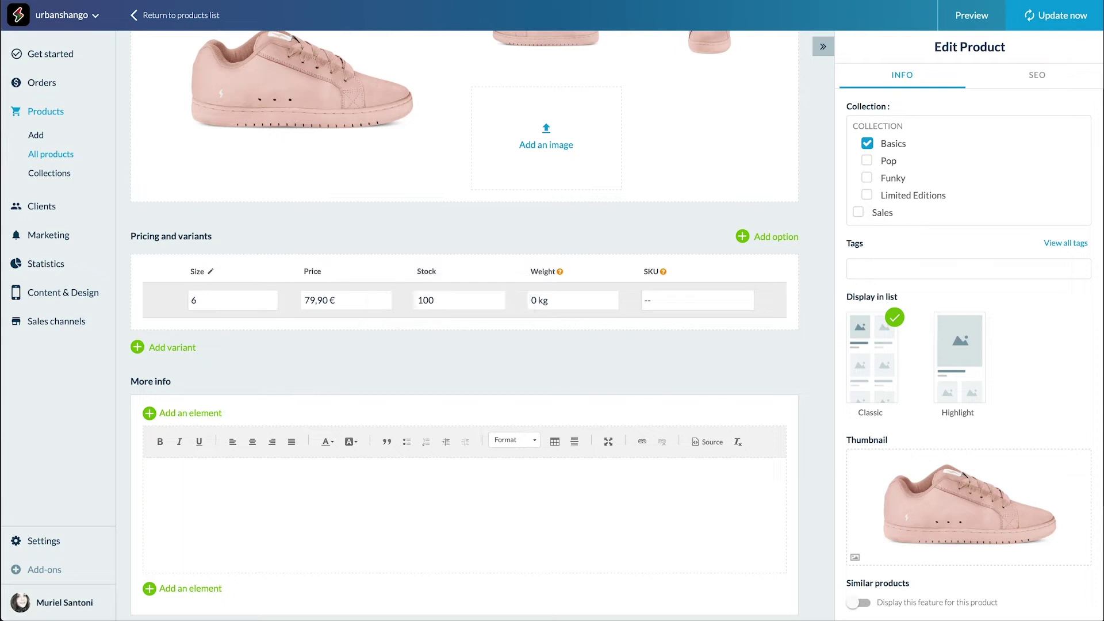
- Set the variant's weight to 0.5 kg and enter SKU NUDE
click(534, 303)
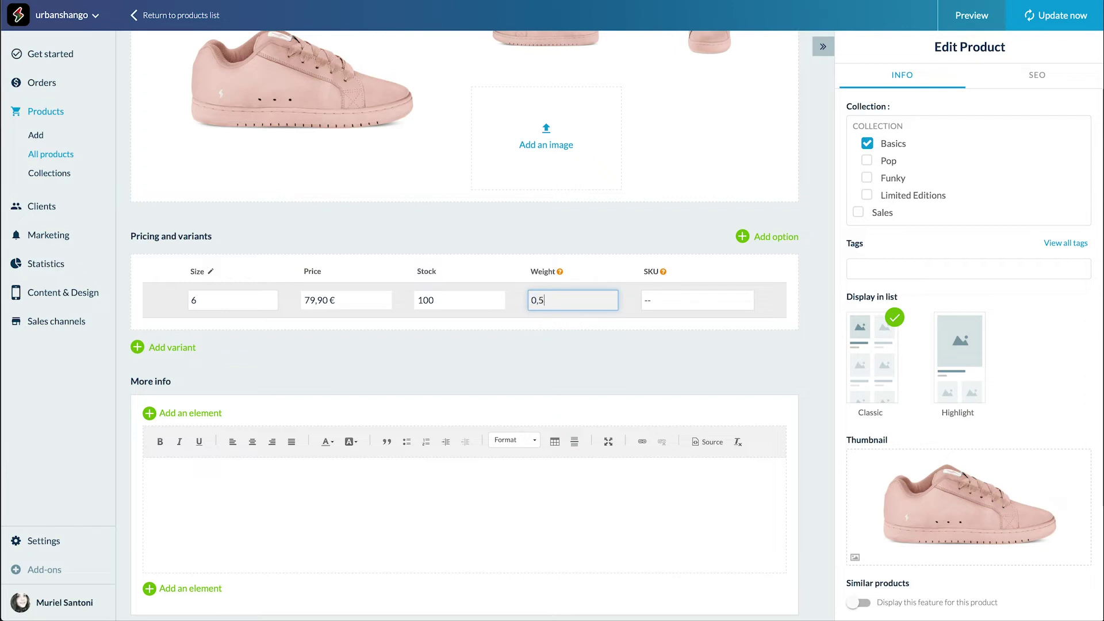
key(Return)
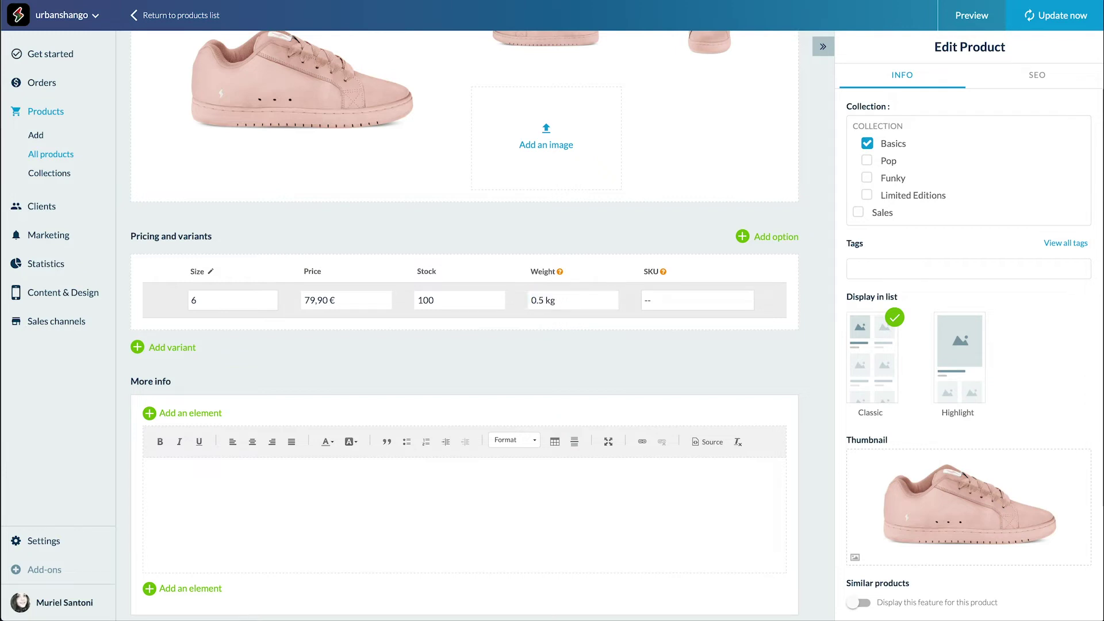
click(655, 302)
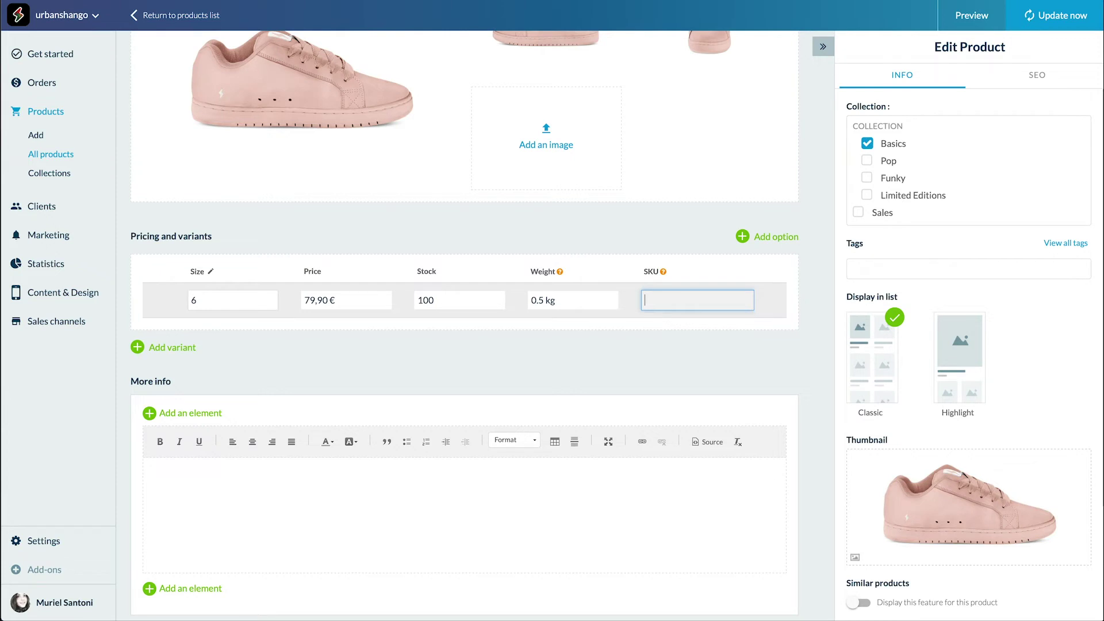
text(NUDE)
- Confirm the NUDE SKU and paste the product details into a More info block
click(692, 334)
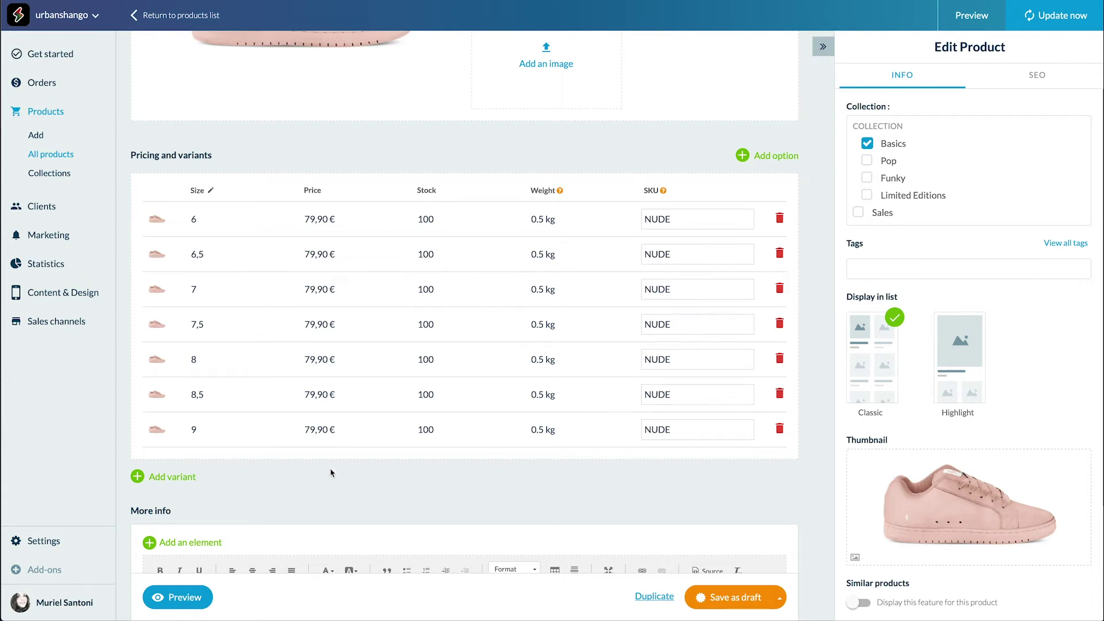
scroll(327, 488, down, 3)
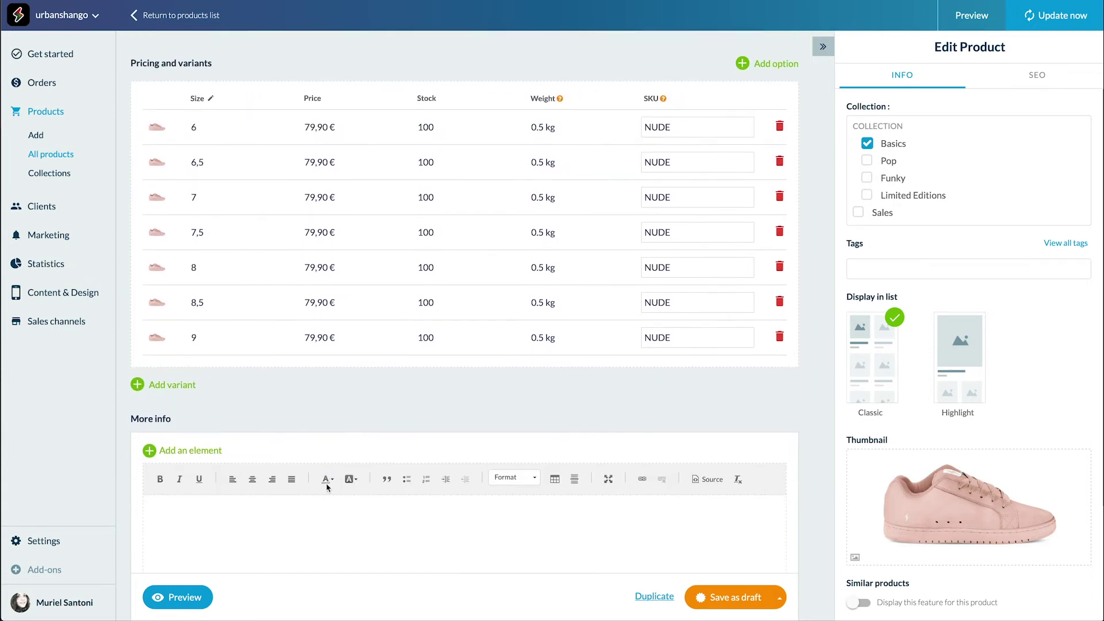
scroll(326, 488, down, 2)
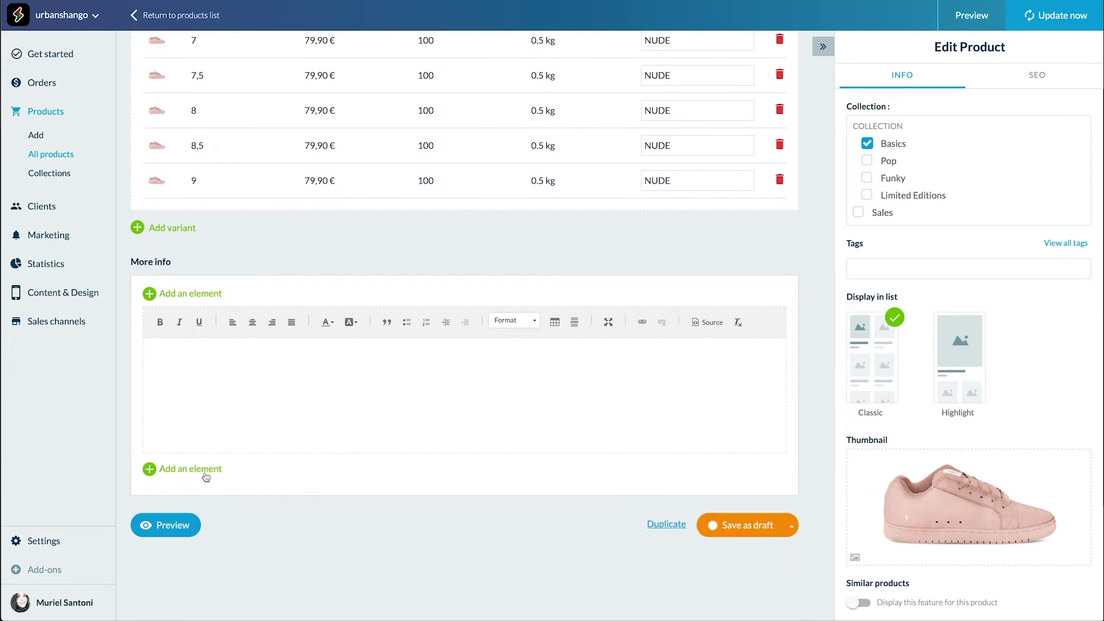
click(198, 469)
text(Leather exterior Polyester interior Rubber sole Raincoat Machine washable)
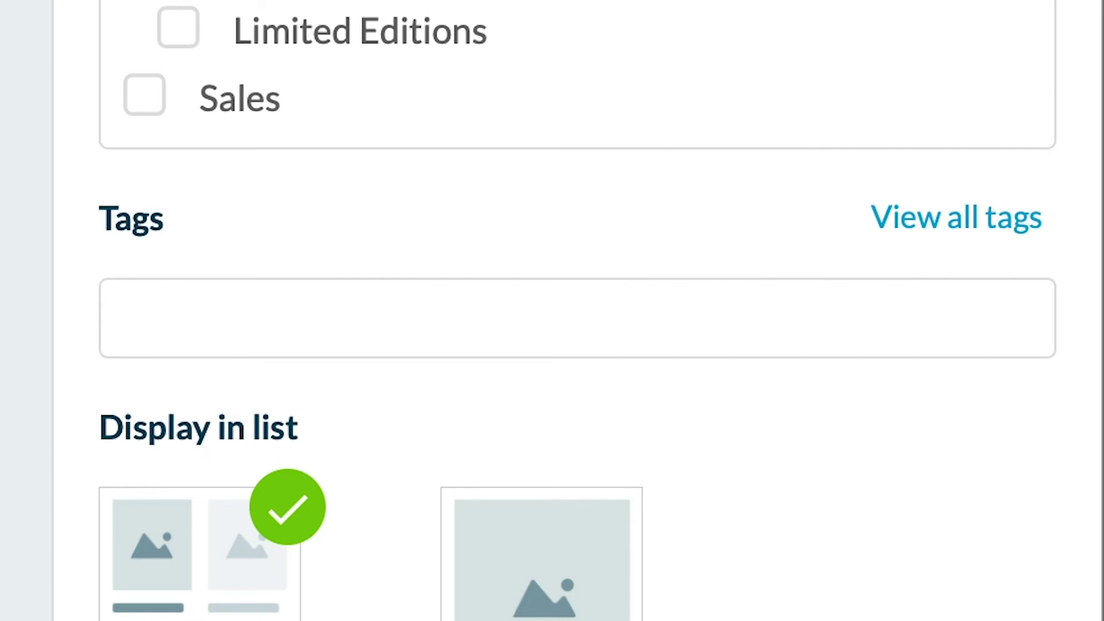
- Add the tag 'Light' to the Basic Nude product
click(248, 328)
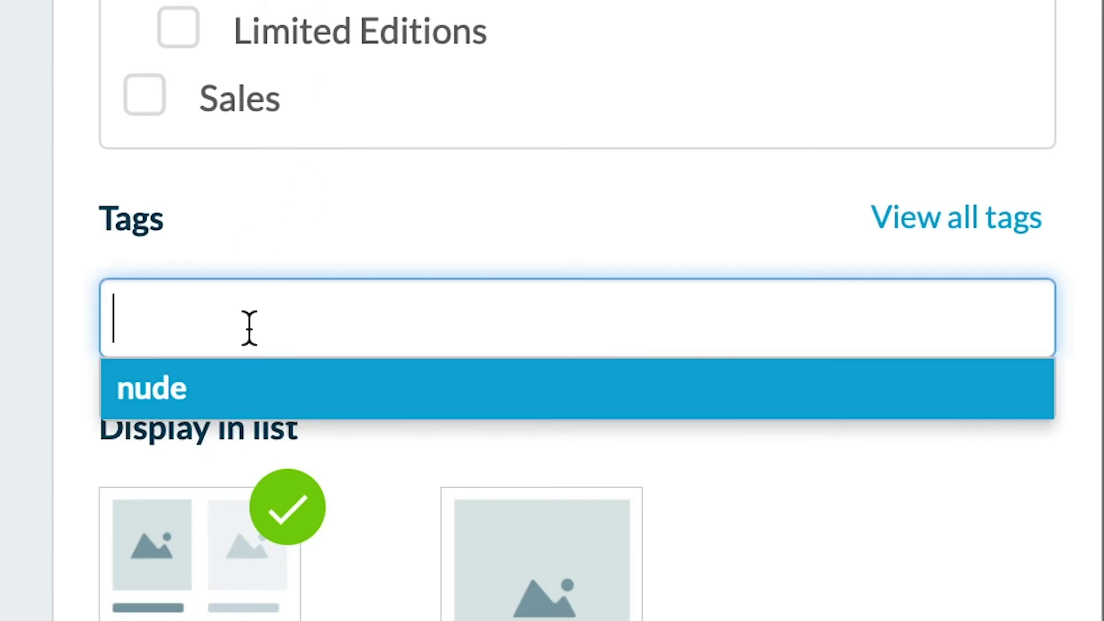
text(Light)
key(Return)
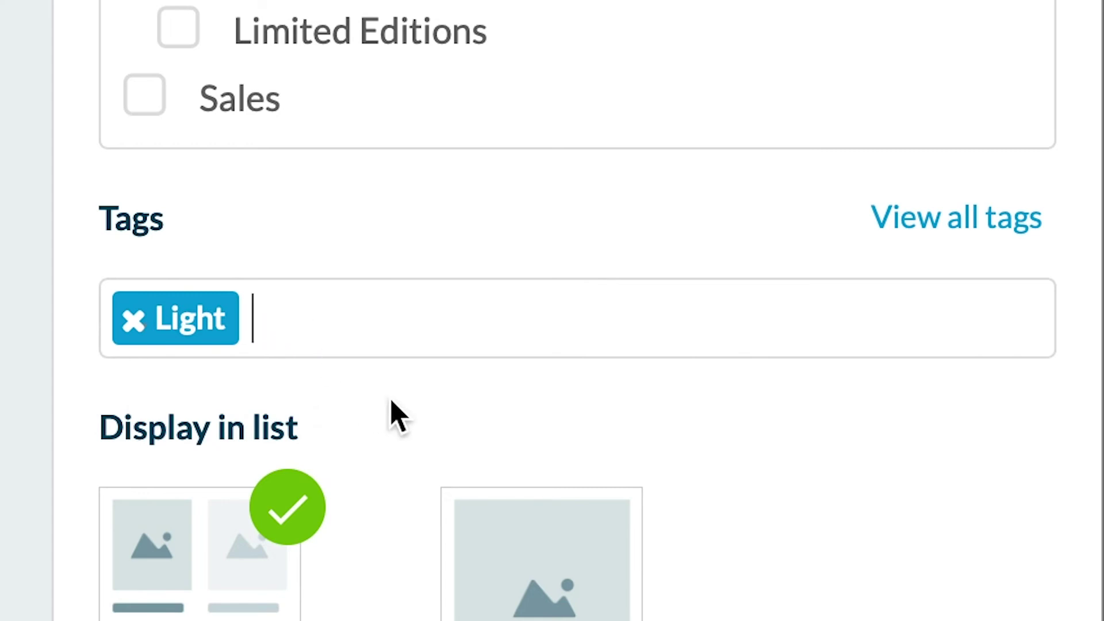
scroll(396, 417, down, 5)
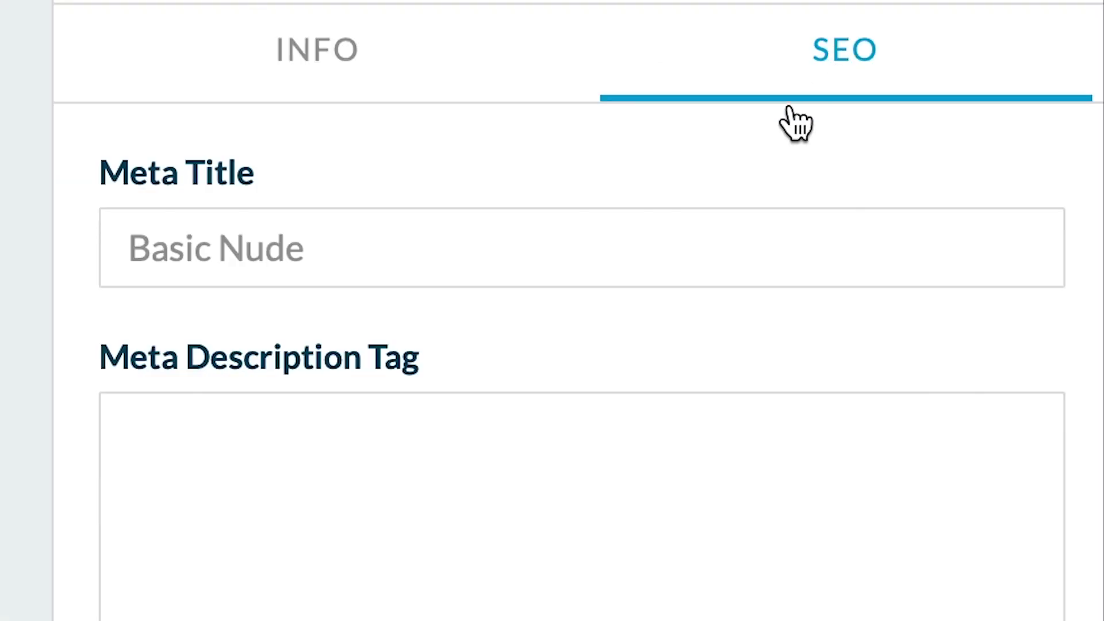
- Enter 'Leather sneaker, soft pink color.' as the meta description
click(595, 471)
text(Leather sneaker, soft pink color.)
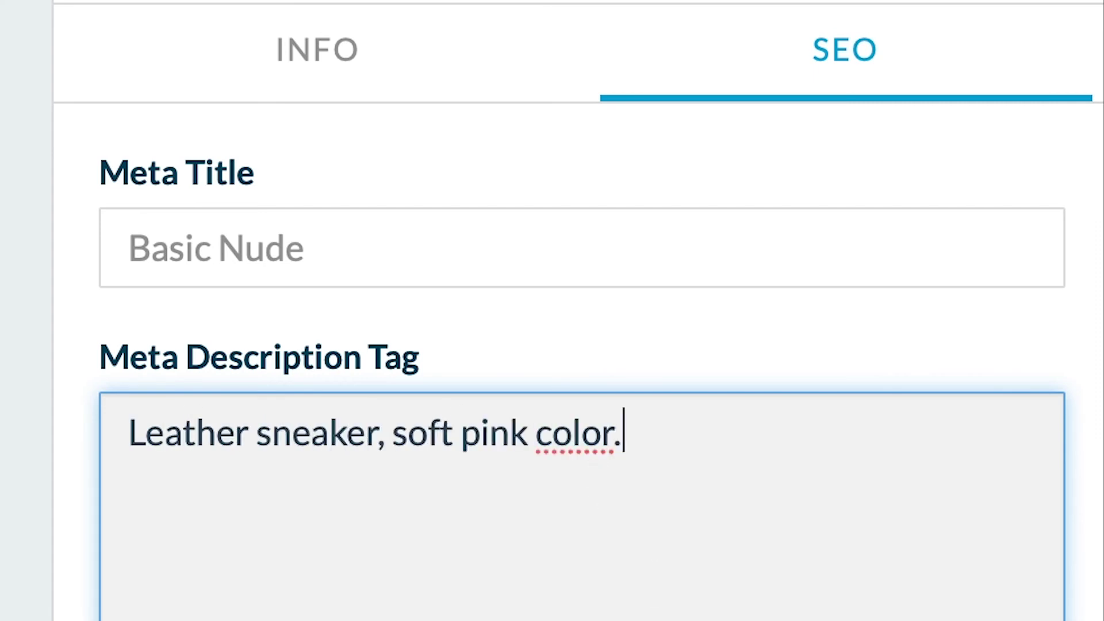
key(Tab)
scroll(579, 230, down, 1)
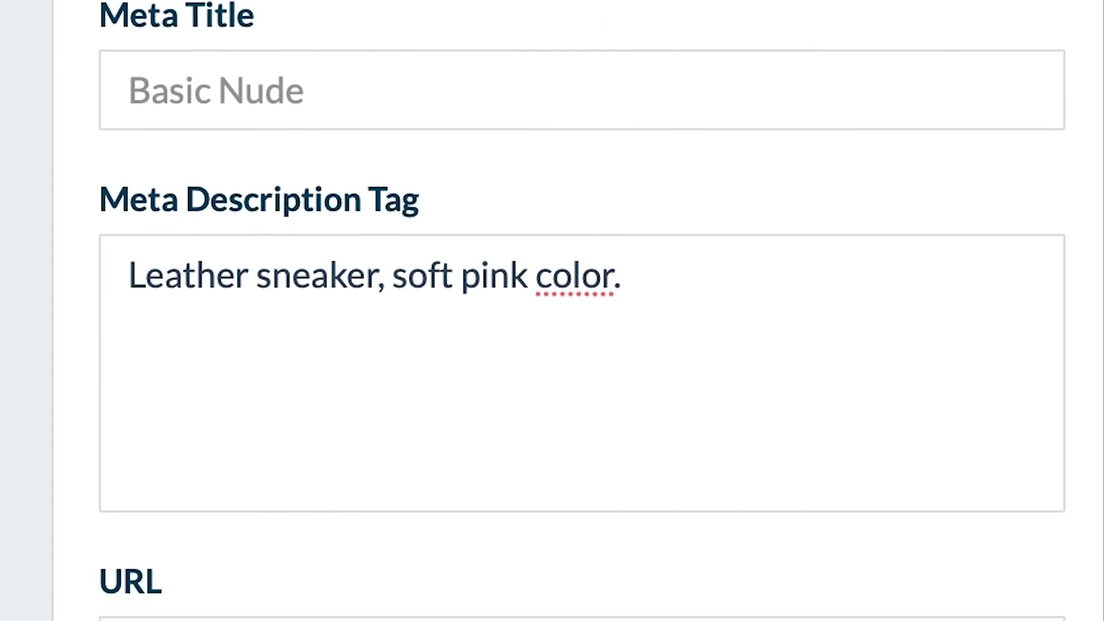
- Change the URL slug from basic-nude-1 to basic-nude
triple_click(893, 393)
click(906, 262)
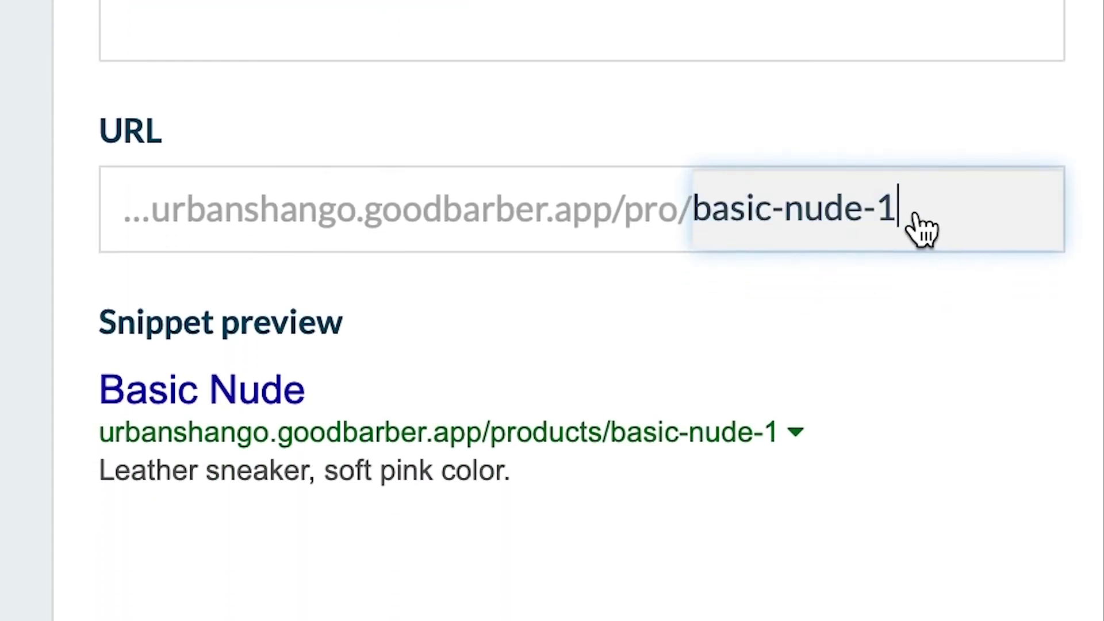
key(BackSpace)
key(BackSpace)
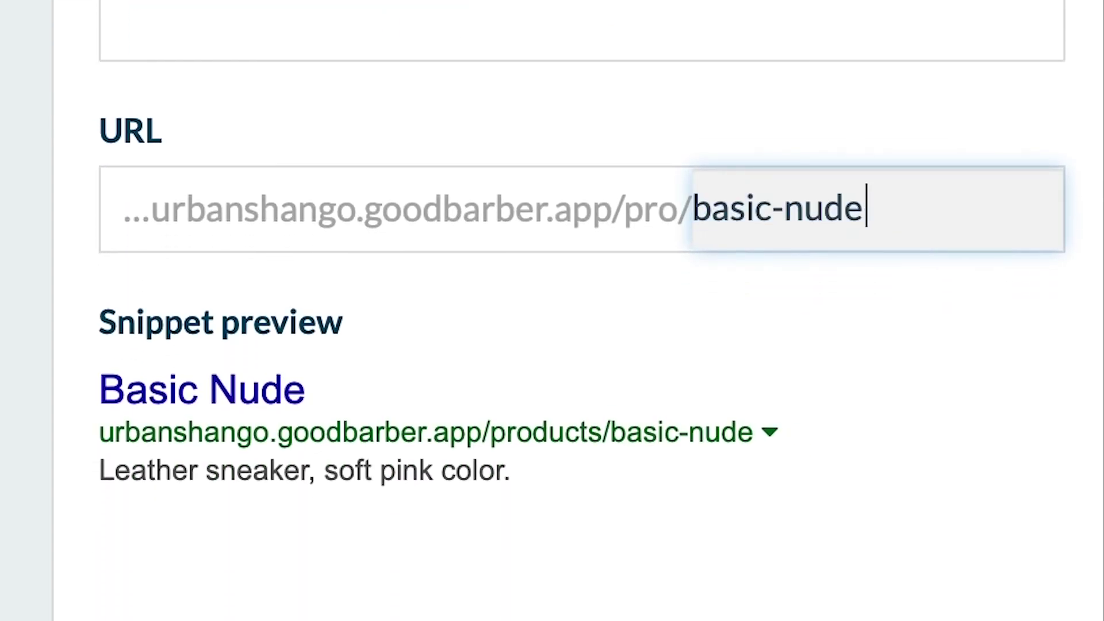
key(Tab)
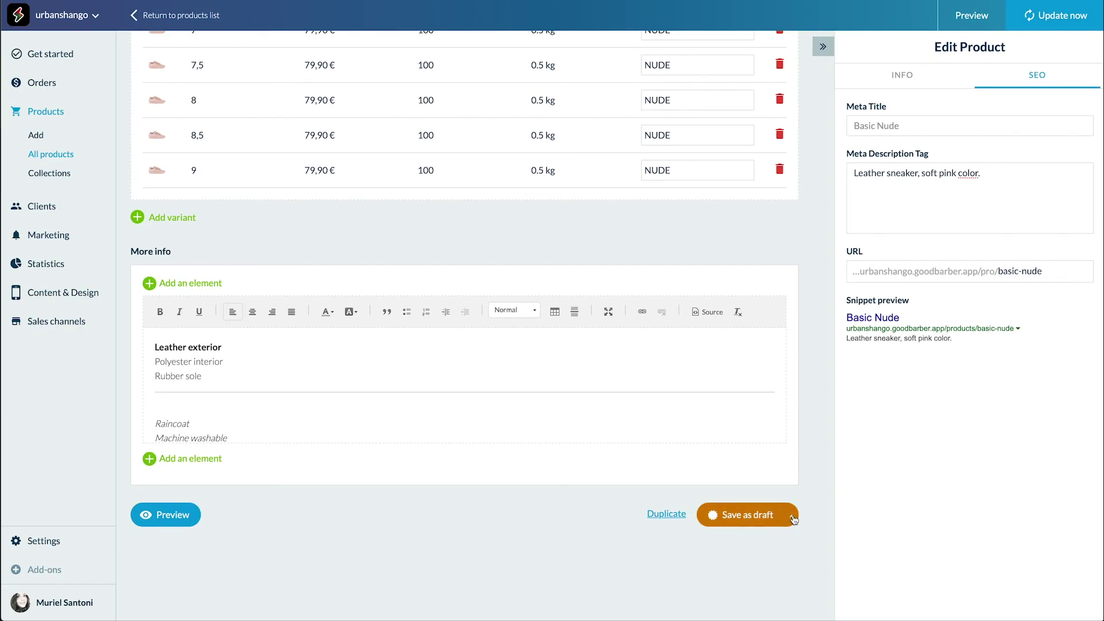
- Switch the product's status from draft to Publish
click(792, 517)
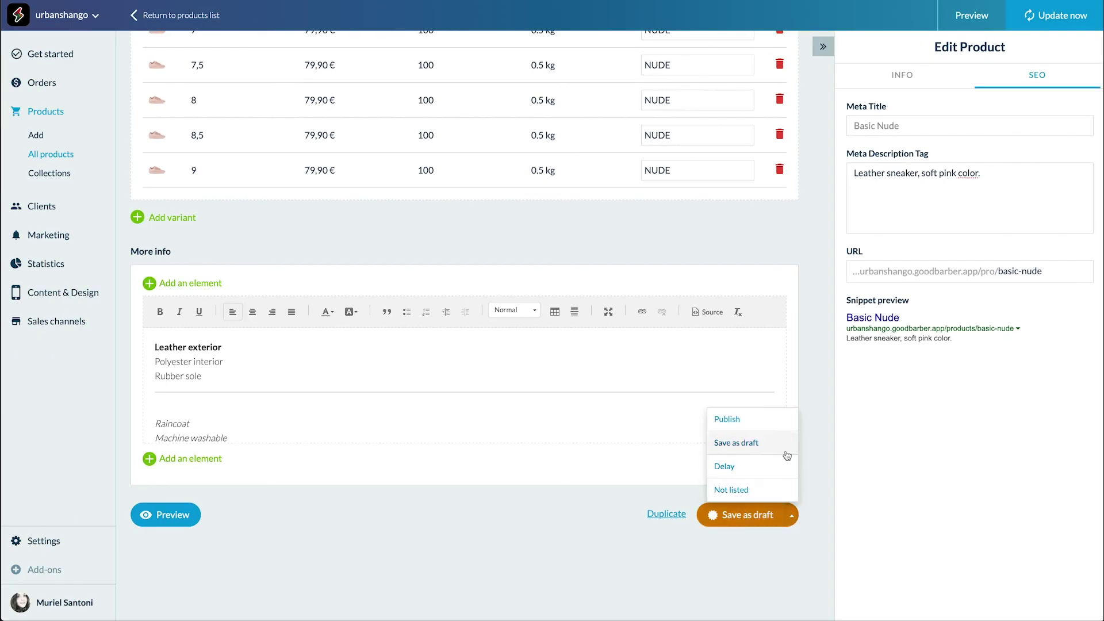
click(778, 429)
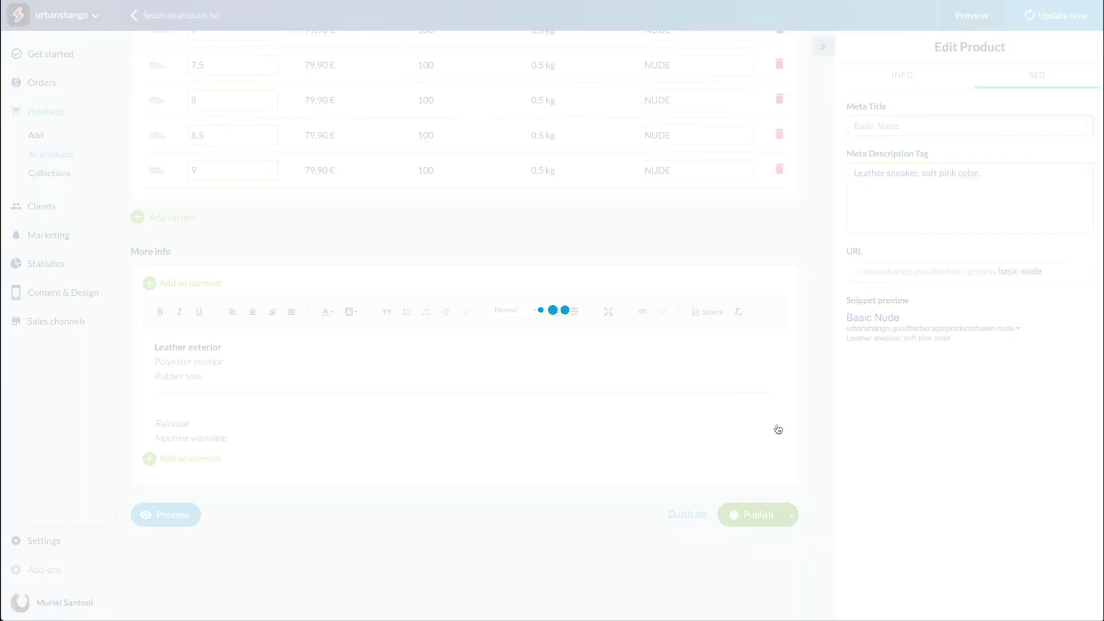